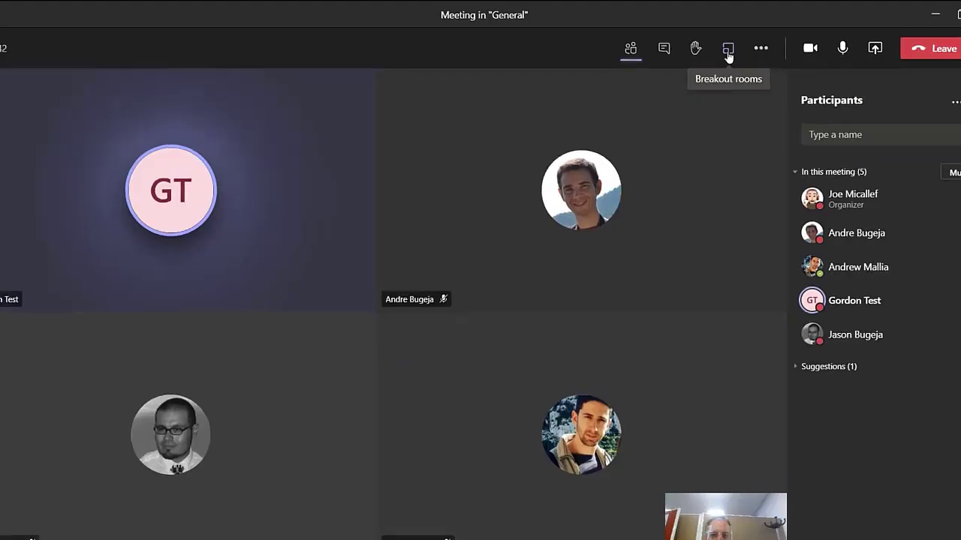
- Create 2 breakout rooms for the meeting, with participants assigned manually
click(585, 79)
click(478, 320)
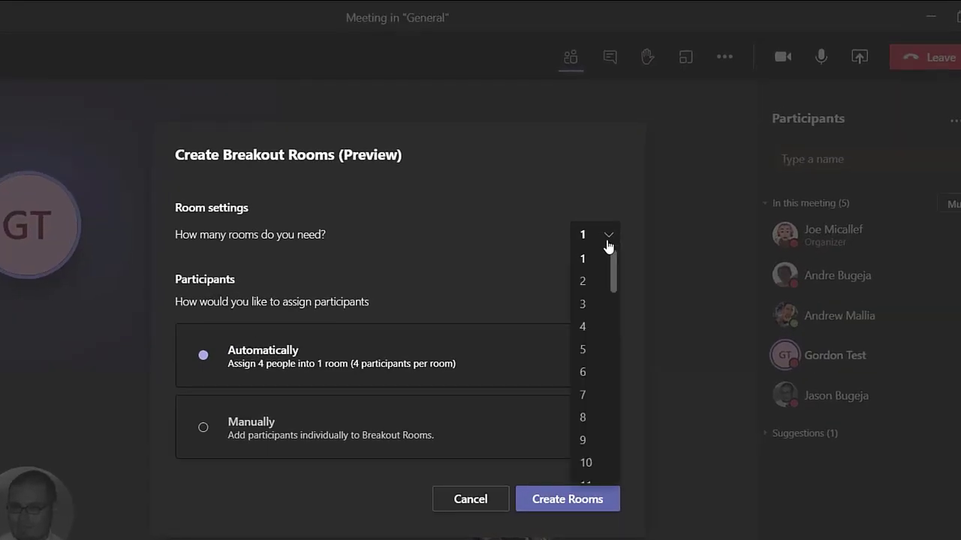
click(589, 281)
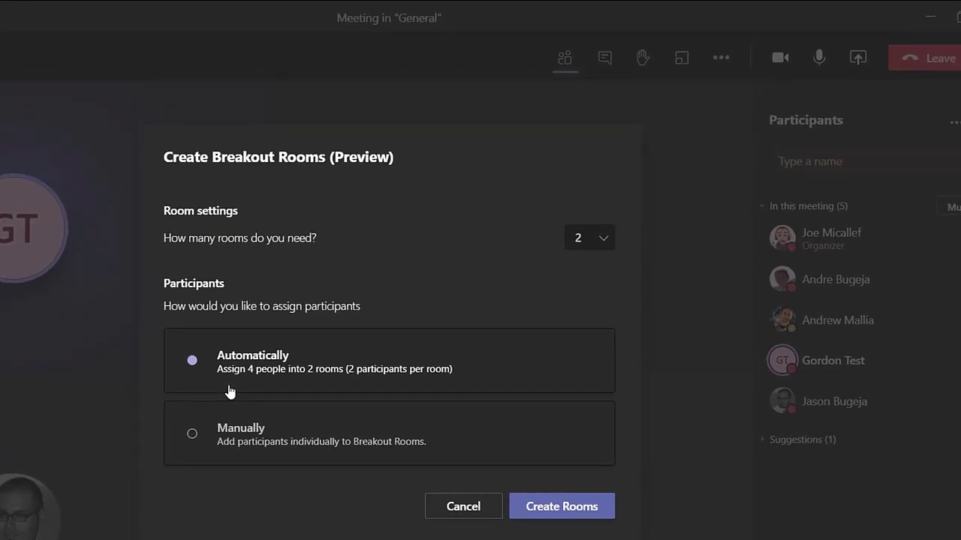
click(192, 435)
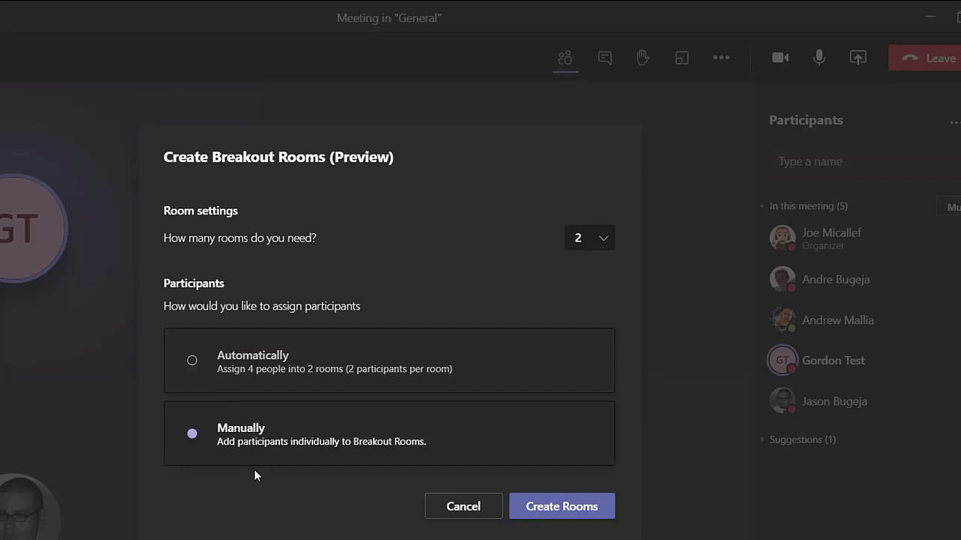
click(229, 387)
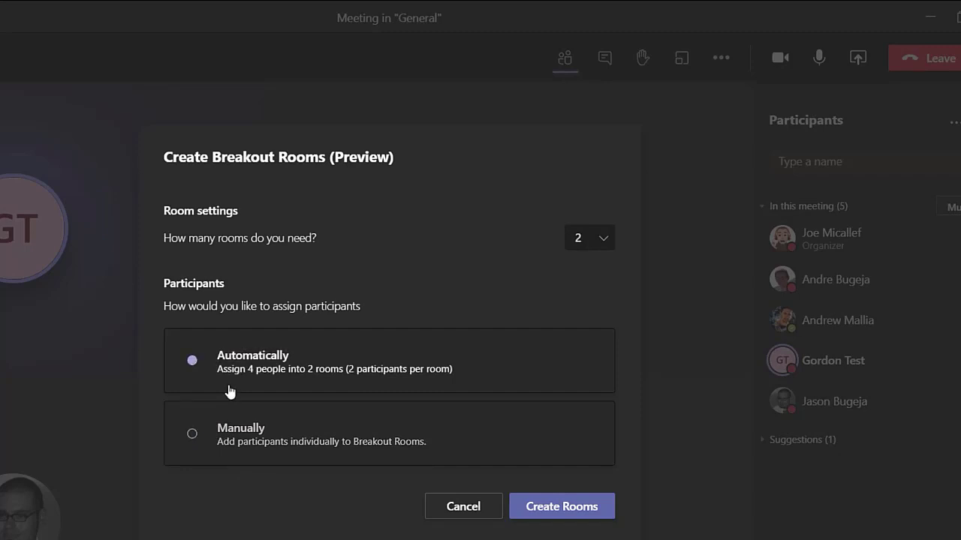
click(191, 435)
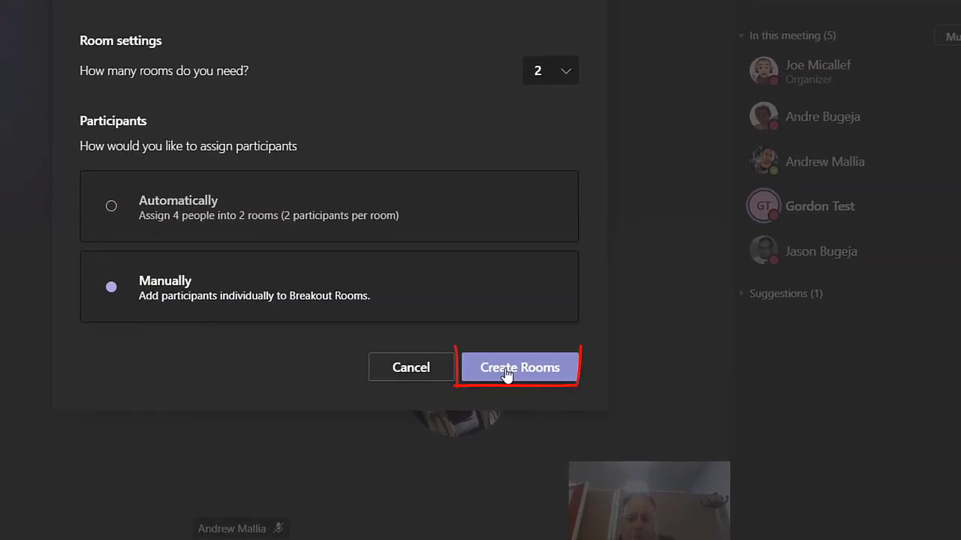
click(504, 376)
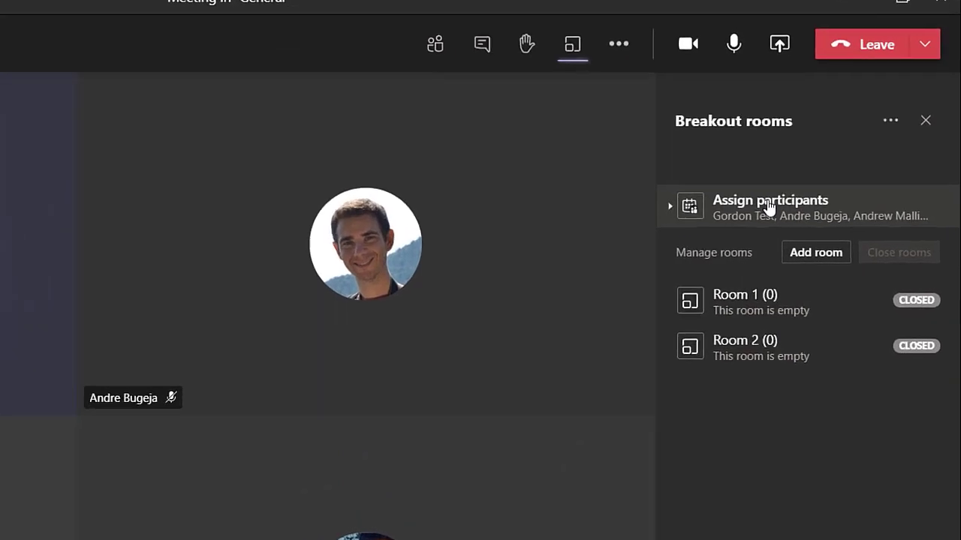
- Assign the first two listed participants to Room 1
click(769, 208)
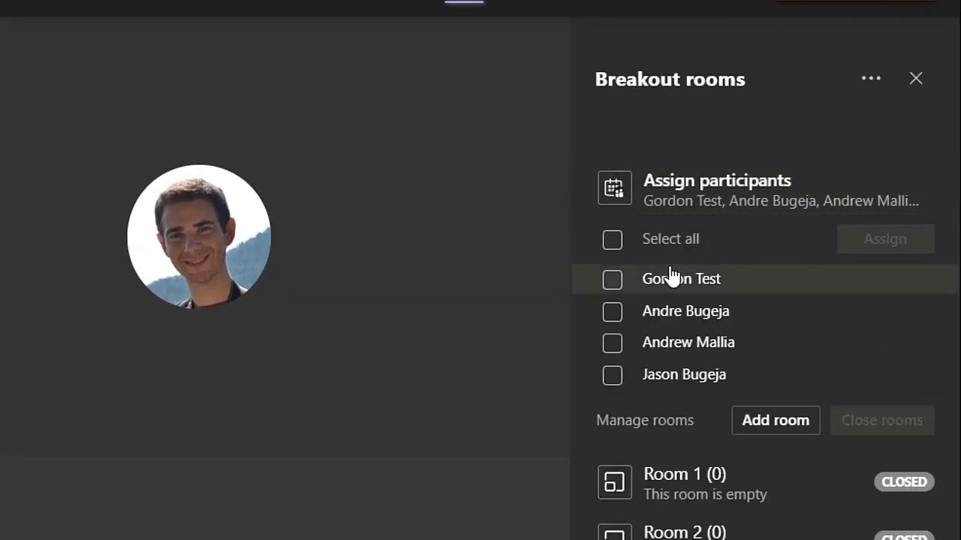
click(614, 281)
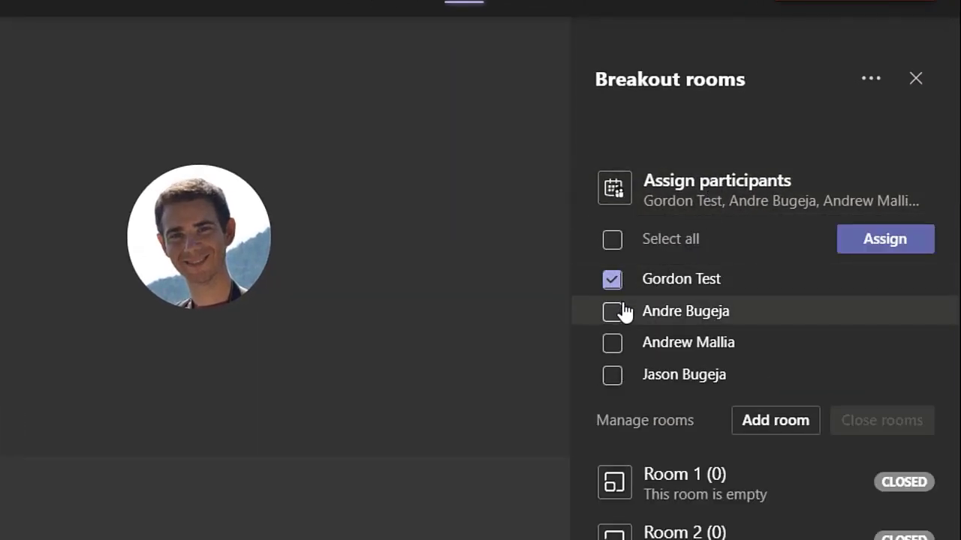
click(617, 311)
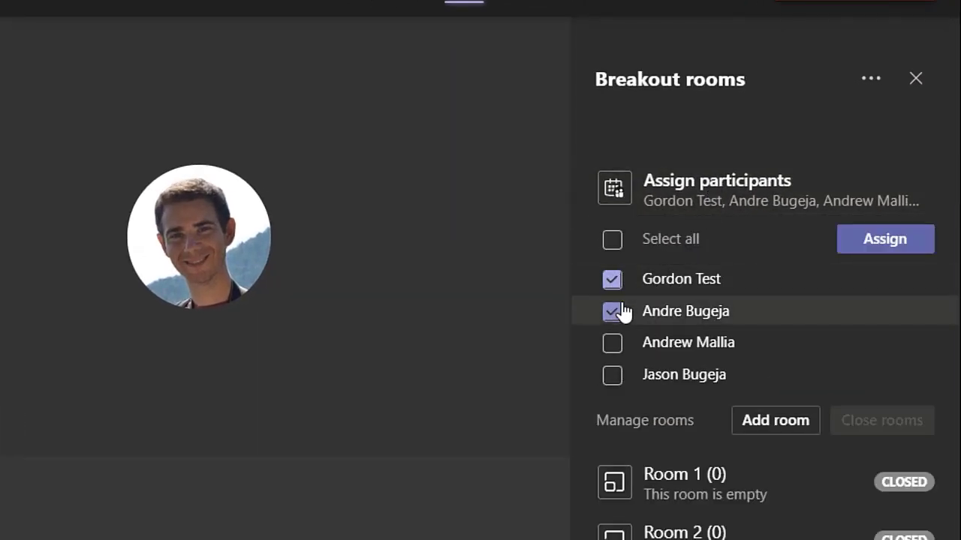
click(871, 244)
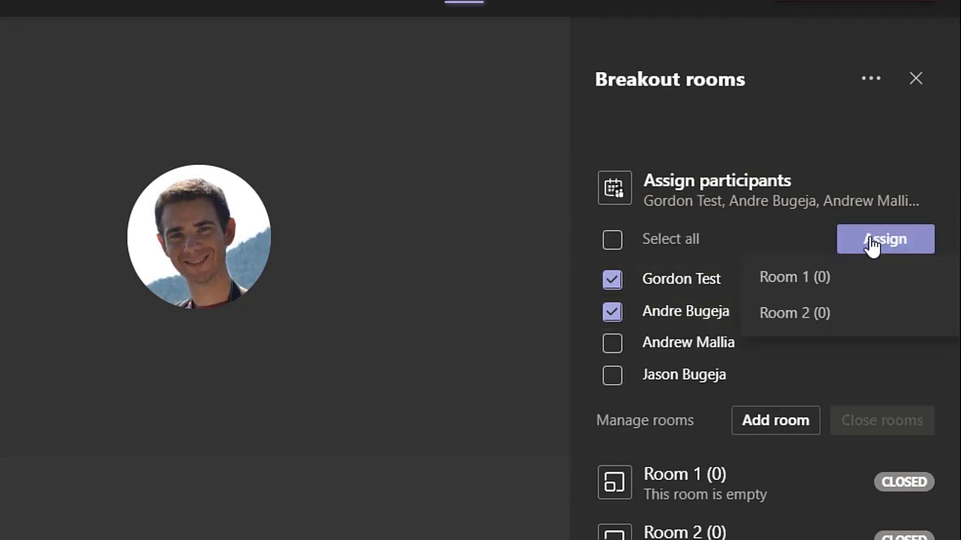
click(803, 277)
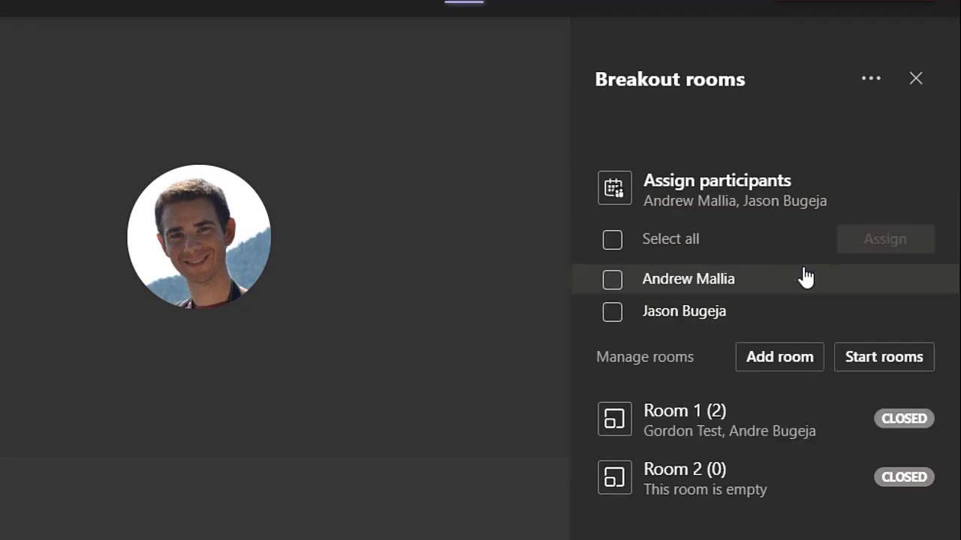
- Assign the two remaining participants to Room 2
click(614, 280)
click(614, 312)
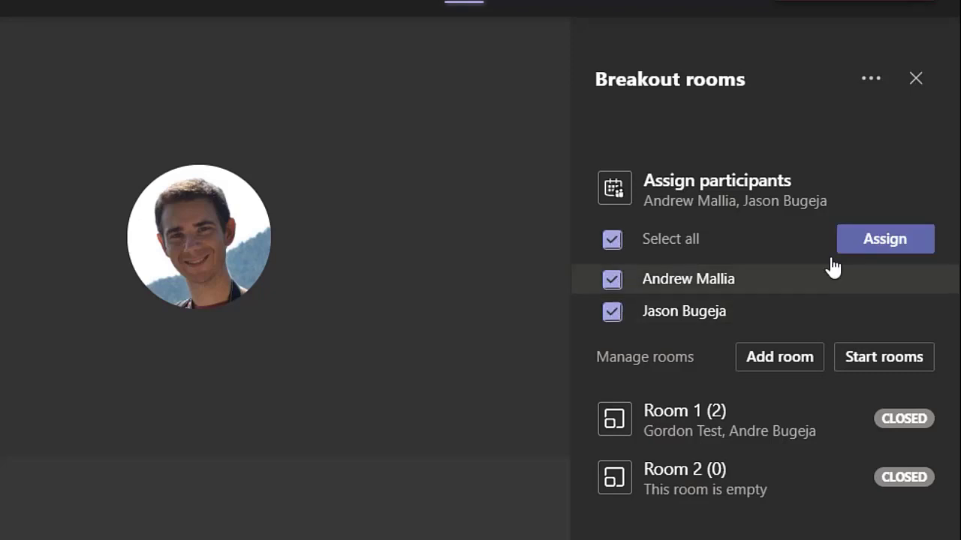
click(887, 247)
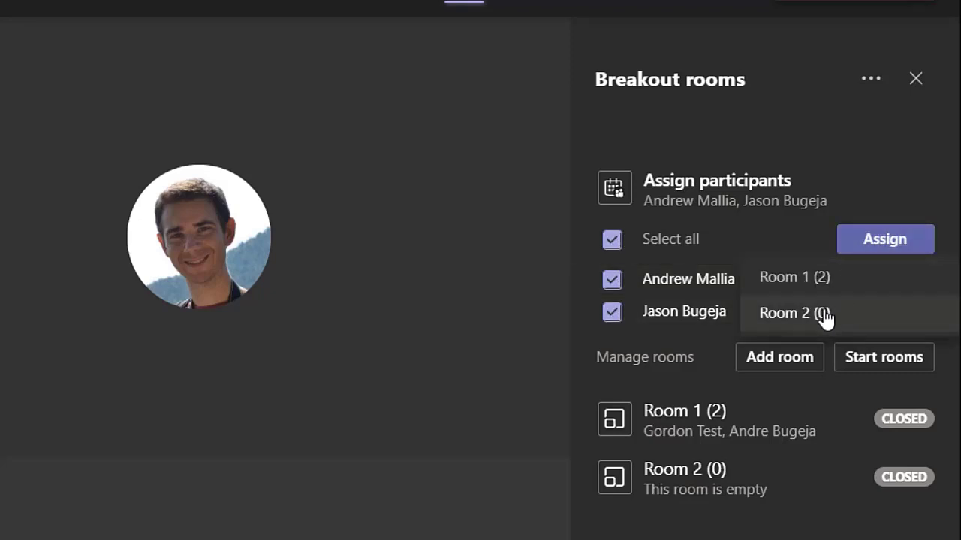
click(796, 313)
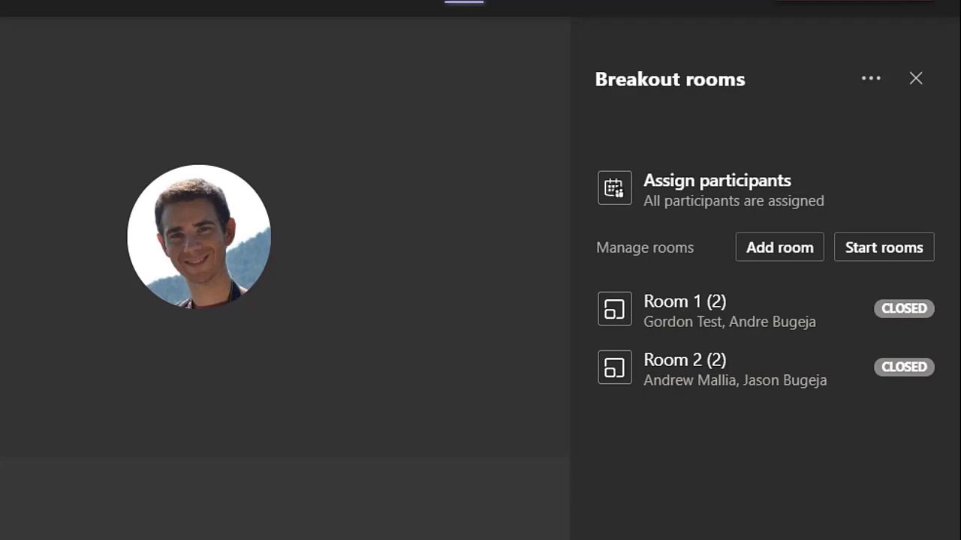
- Rename Room 1 as "School Hygiene policy"
click(904, 310)
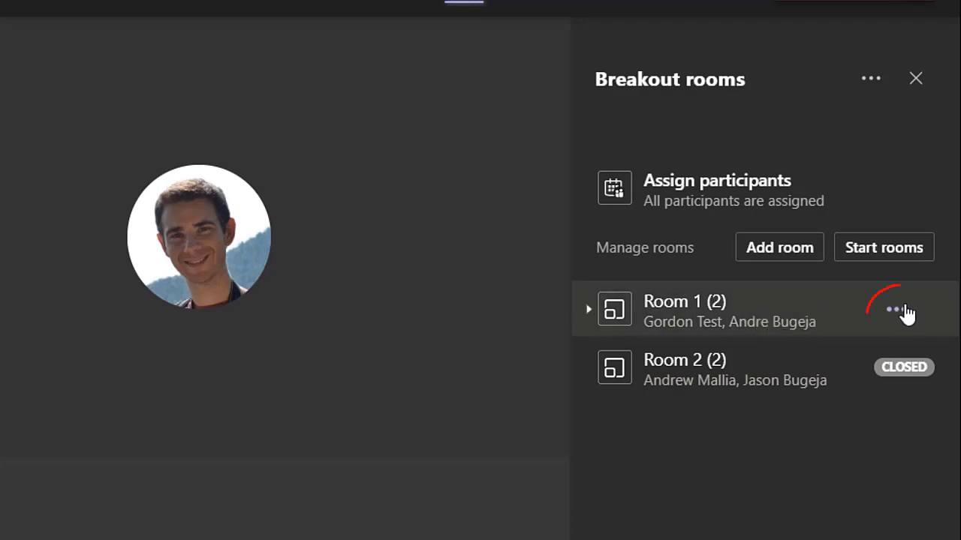
click(833, 454)
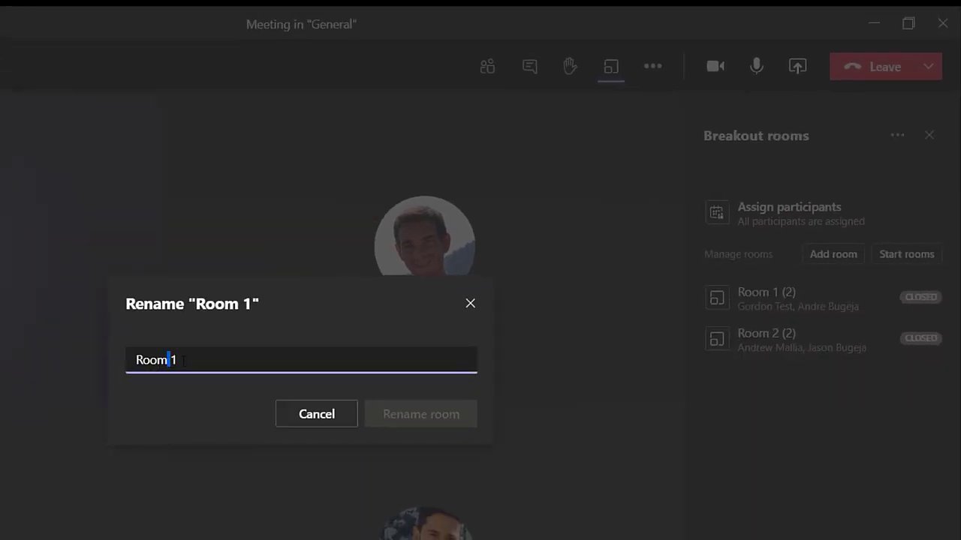
drag(183, 361, 116, 360)
text(School)
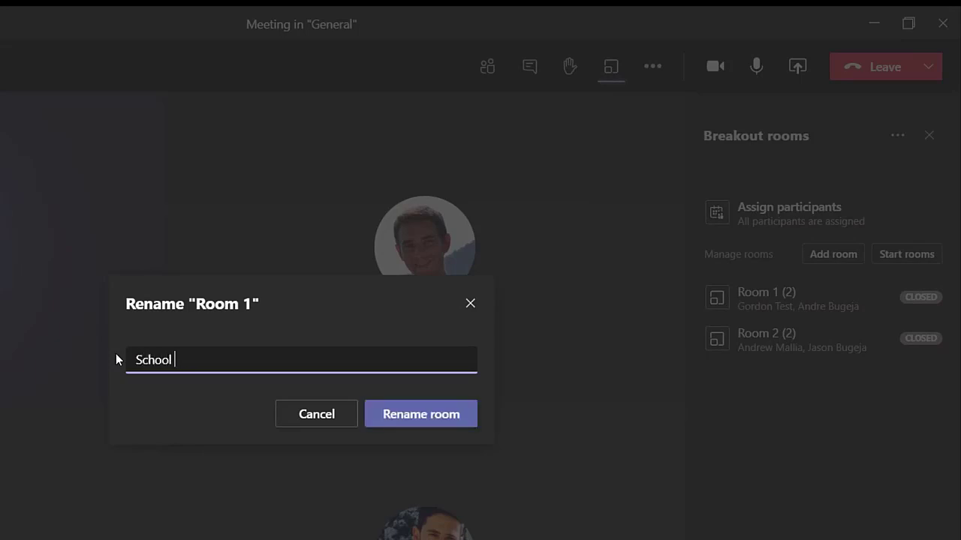
text( Hygiene p)
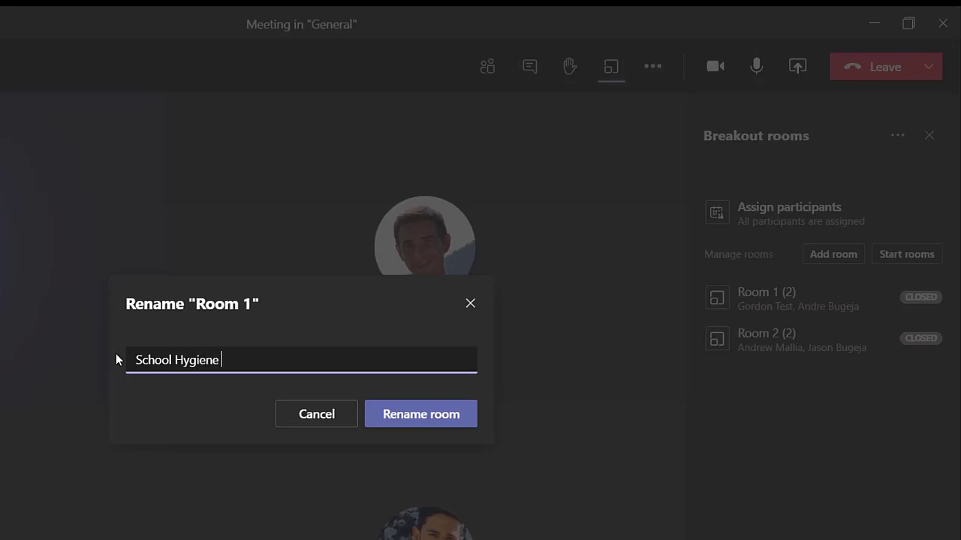
text(olicy)
click(459, 415)
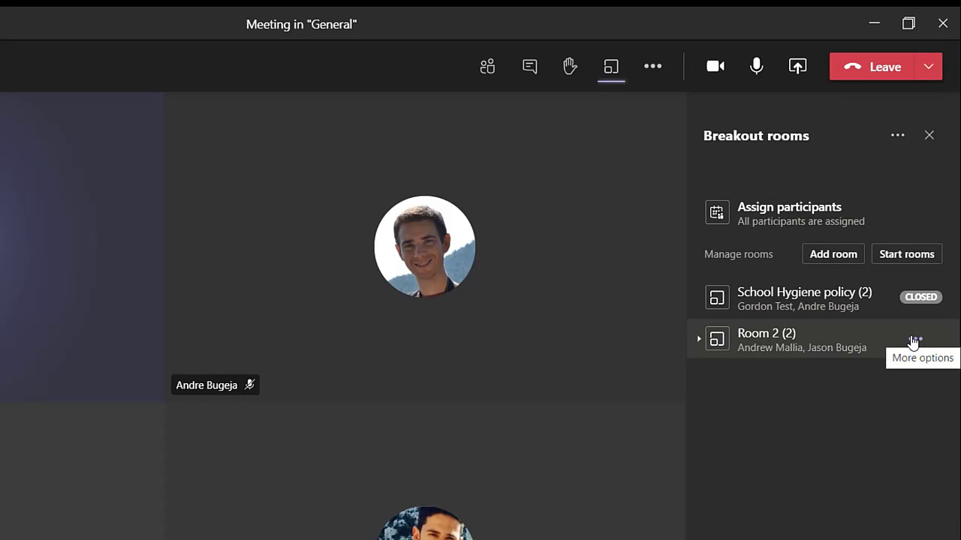
- Rename Room 2 as "School Discipline policy"
click(914, 339)
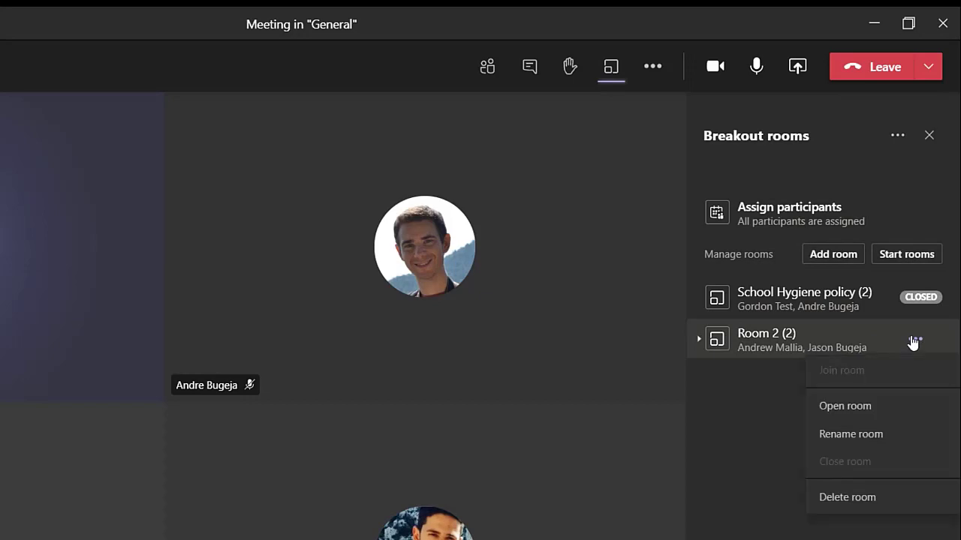
click(867, 433)
key(shift+Left)
key(shift+Left)
key(shift+Left)
key(shift+Left)
key(shift+Left)
key(shift+Left)
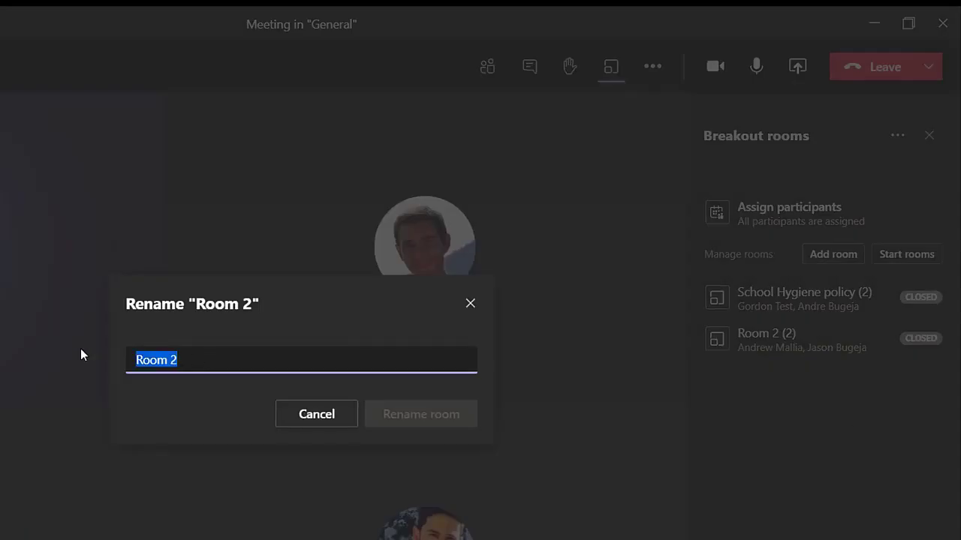
text(School )
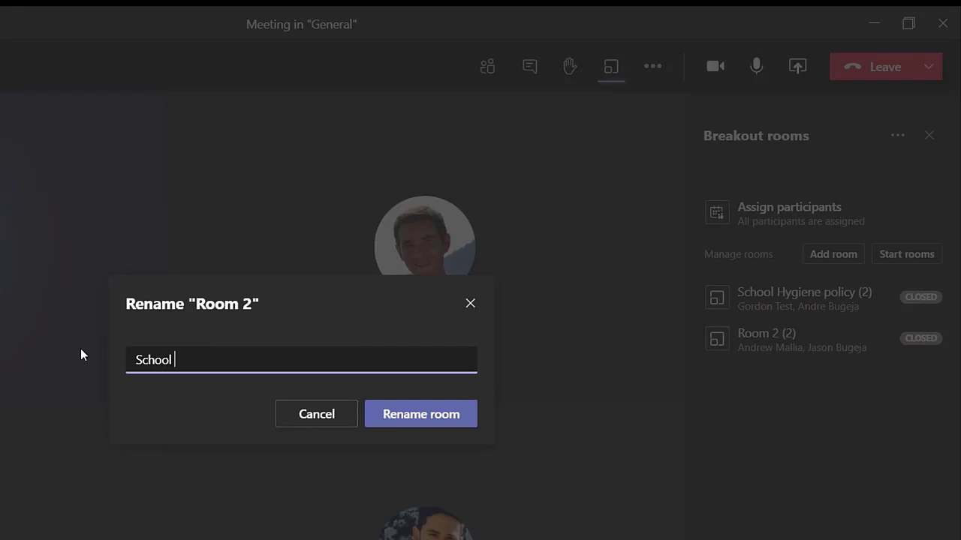
text(Discipline )
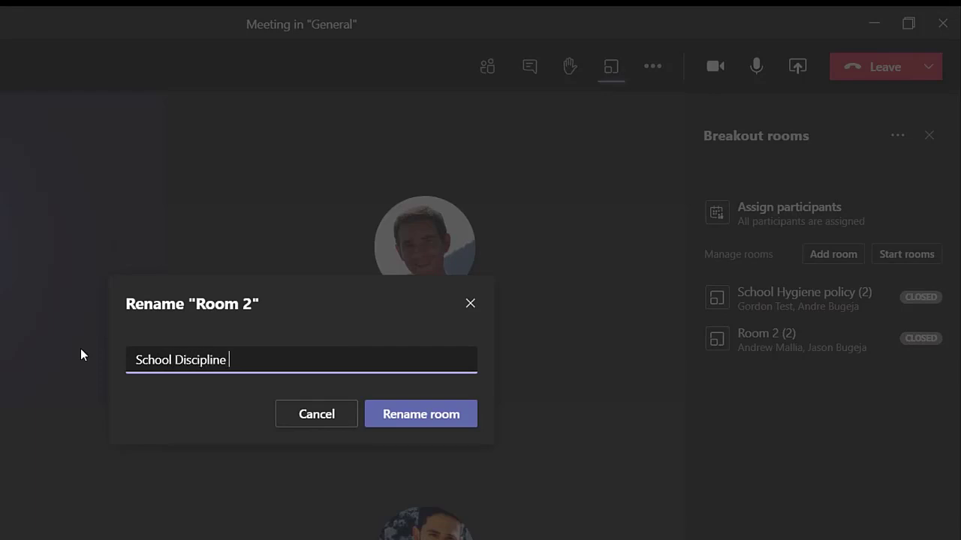
text(policy)
click(421, 415)
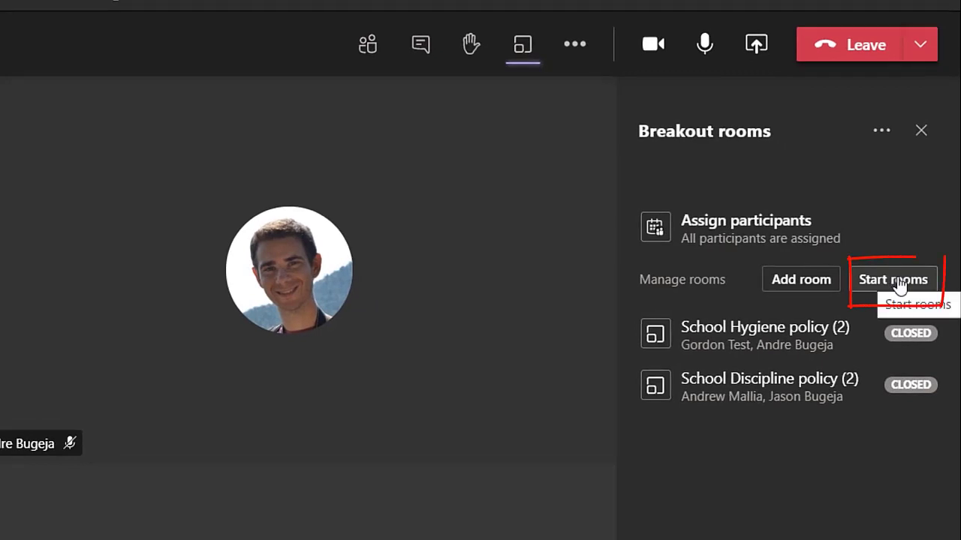
- Start the breakout rooms and, in the participant's view, return from the room to the main meeting
click(898, 282)
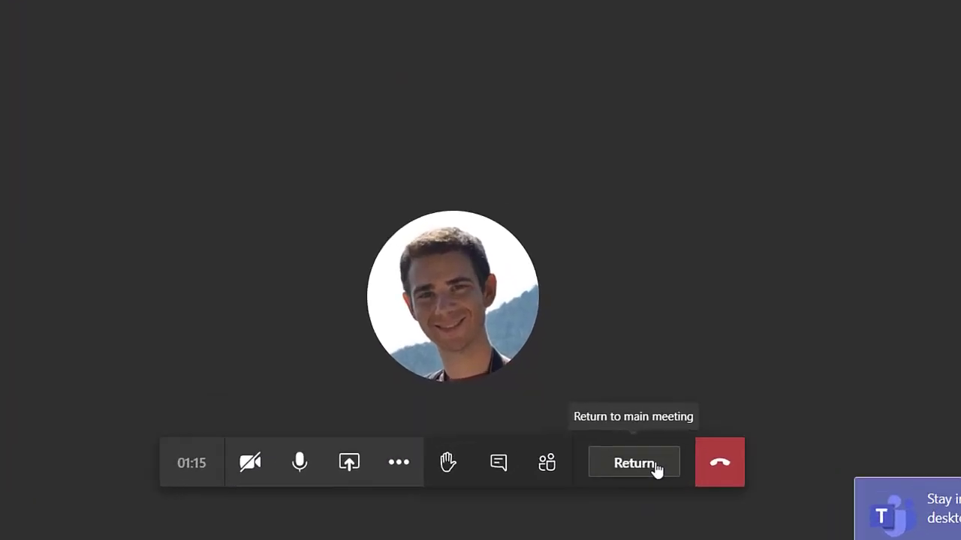
click(678, 493)
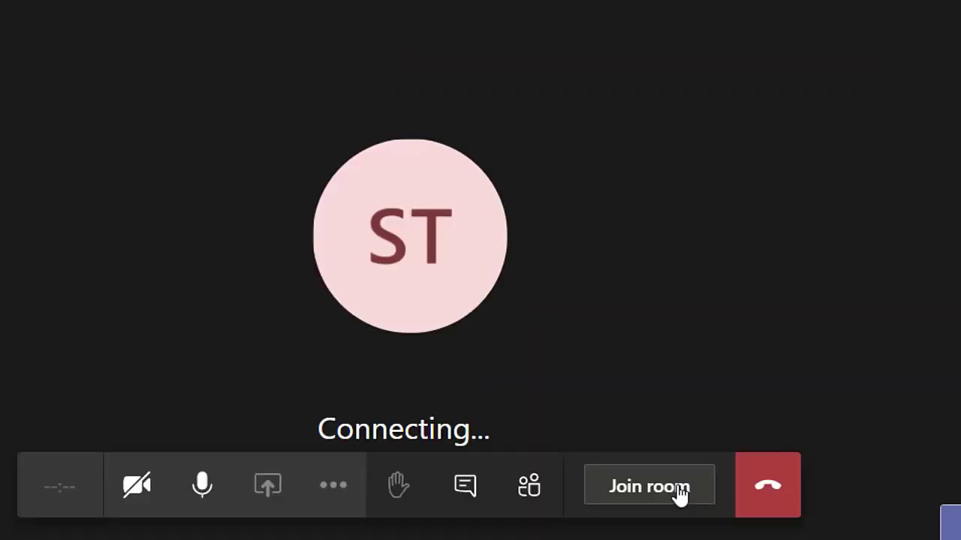